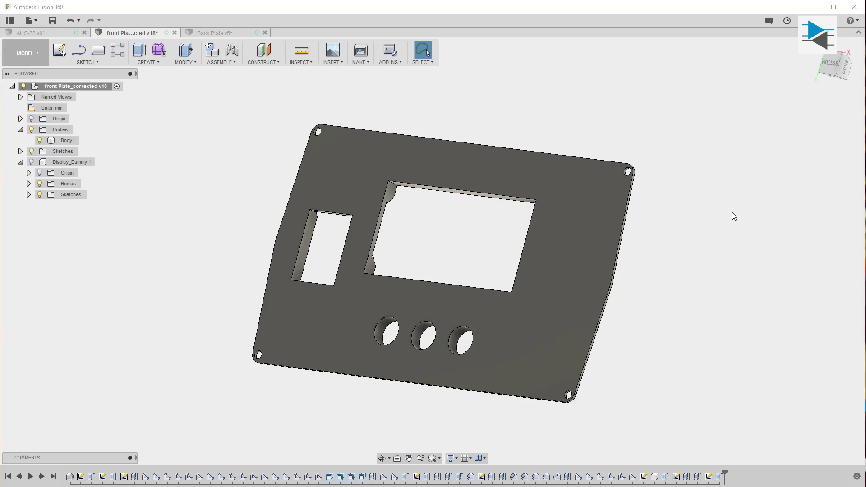
Show the Display_Dummy component in the front plate's display cutout and inspect how it sits there
{"action": "left_click", "coordinate": [31, 162]}
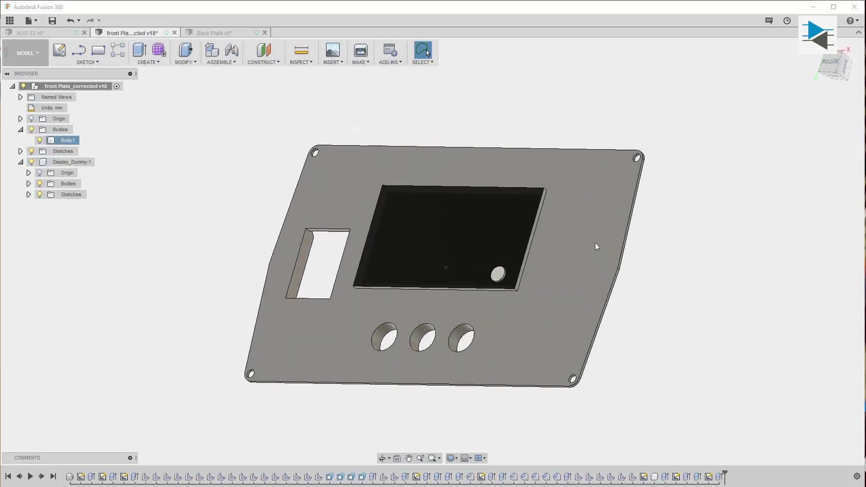
{"action": "scroll", "coordinate": [508, 287], "scroll_direction": "up", "scroll_amount": 5}
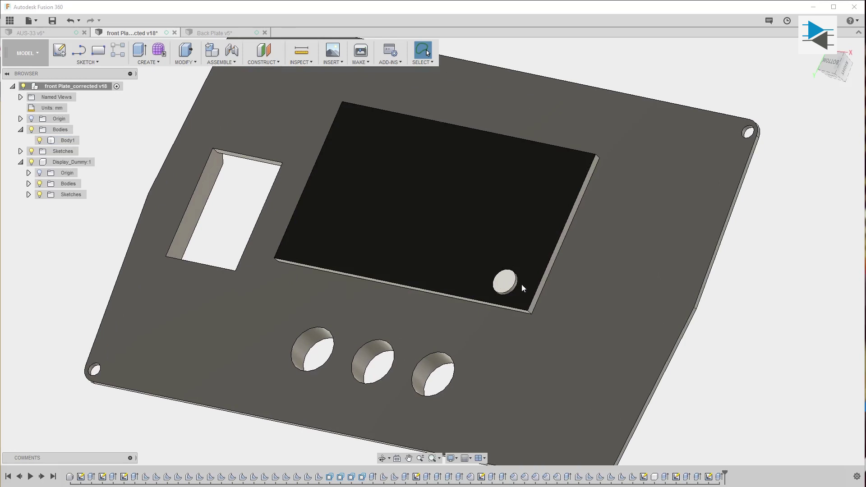
{"action": "scroll", "coordinate": [808, 297], "scroll_direction": "down", "scroll_amount": 1}
{"action": "scroll", "coordinate": [807, 294], "scroll_direction": "down", "scroll_amount": 1}
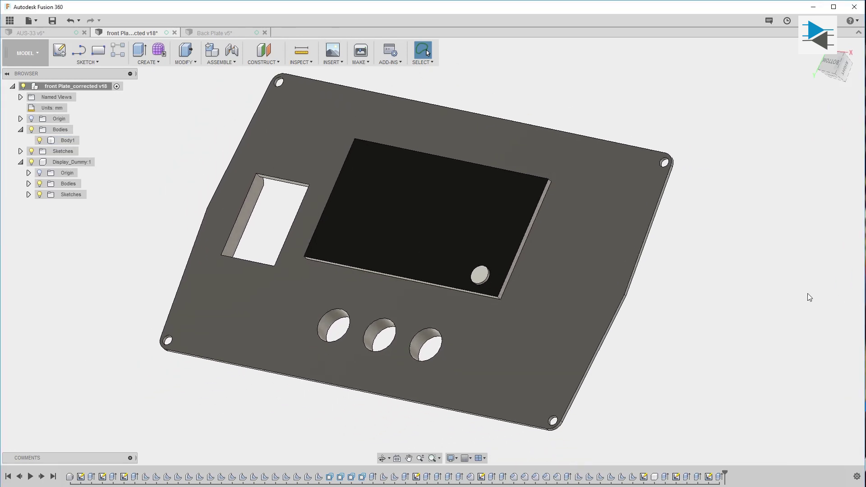
{"action": "middle_click_drag", "start_coordinate": [808, 294], "coordinate": [798, 291], "text": "shift"}
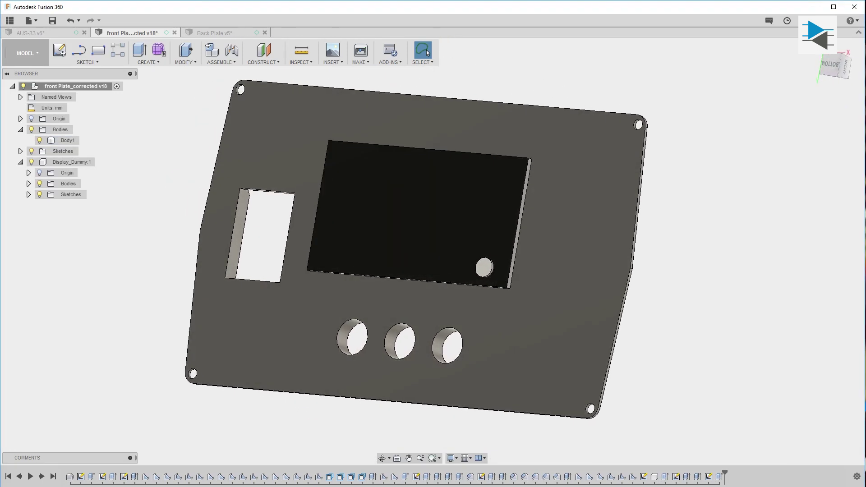
Switch to the Simulation workspace and create a new Static Stress study
{"action": "left_click", "coordinate": [33, 62]}
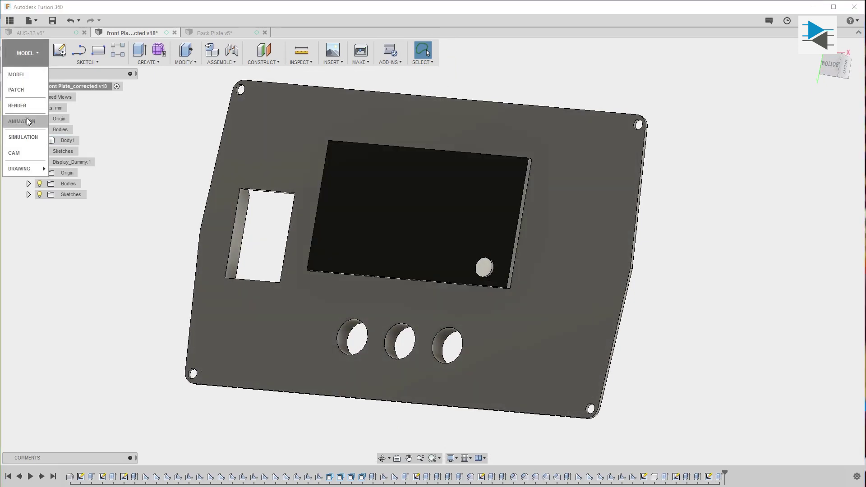
{"action": "left_click", "coordinate": [23, 138]}
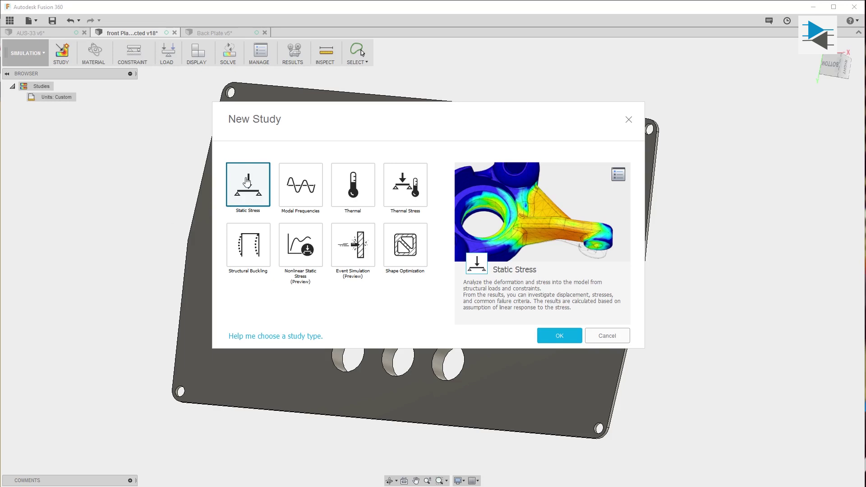
{"action": "left_click", "coordinate": [563, 337]}
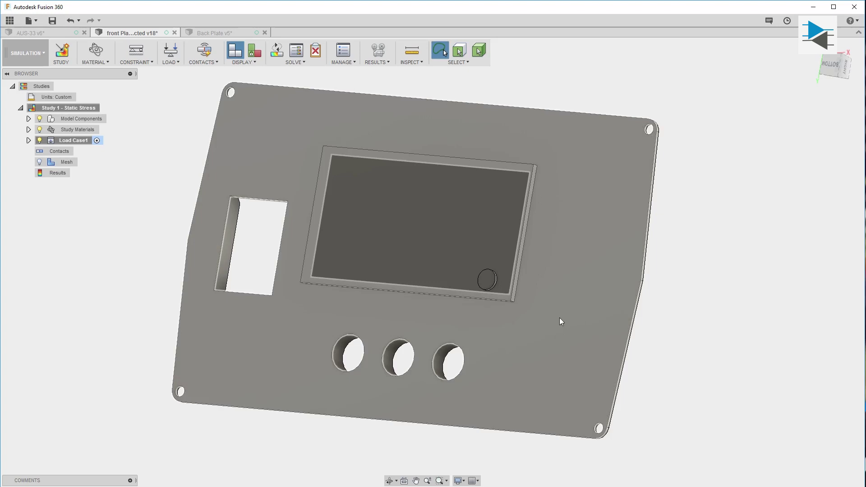
Assign study materials from the otinex library: PLA for the front plate and ABS Plastic for Display_Dummy
{"action": "middle_click_drag", "start_coordinate": [293, 241], "coordinate": [188, 181], "text": "shift"}
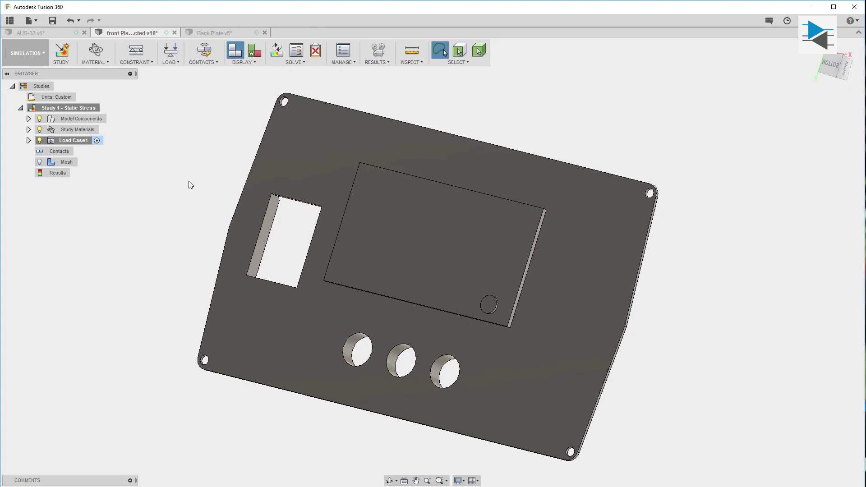
{"action": "left_click", "coordinate": [95, 52]}
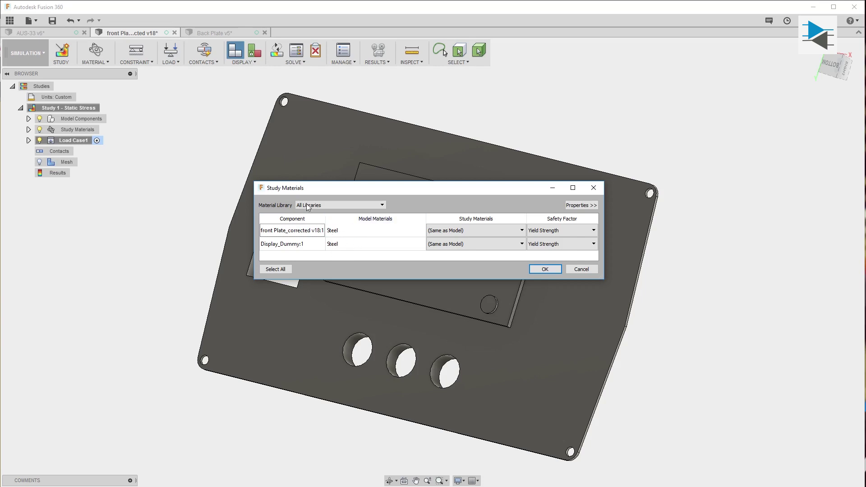
{"action": "left_click", "coordinate": [358, 205]}
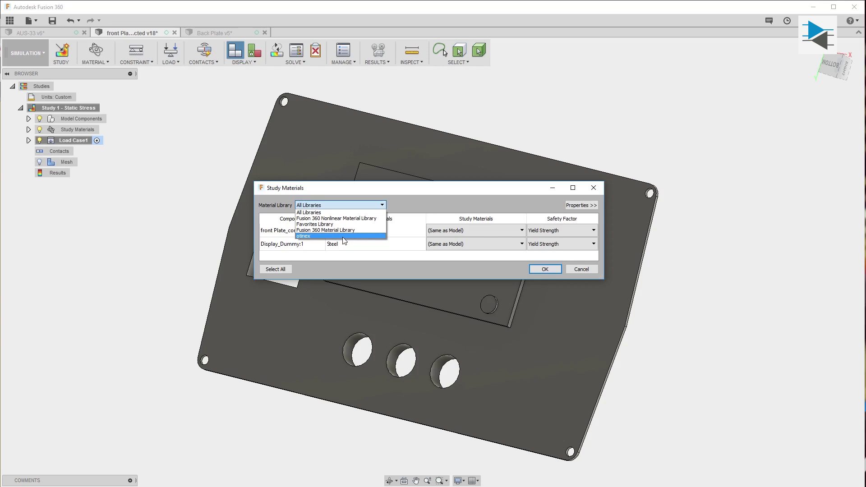
{"action": "left_click", "coordinate": [345, 236]}
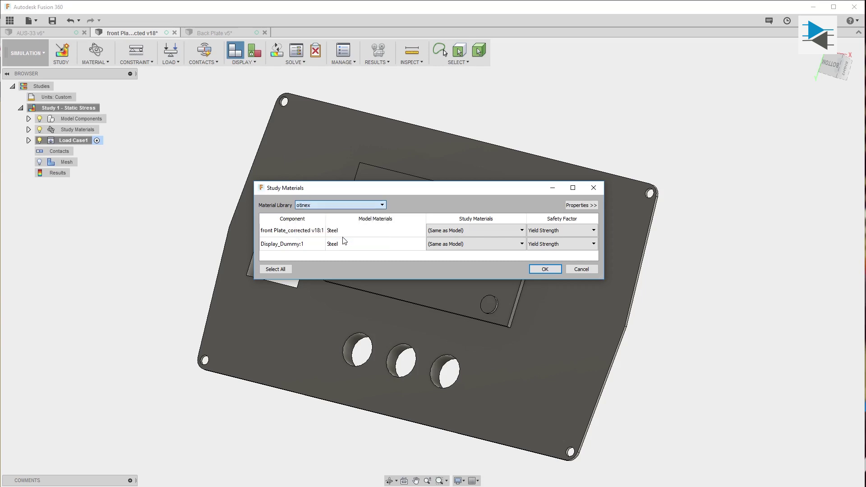
{"action": "left_click", "coordinate": [523, 230]}
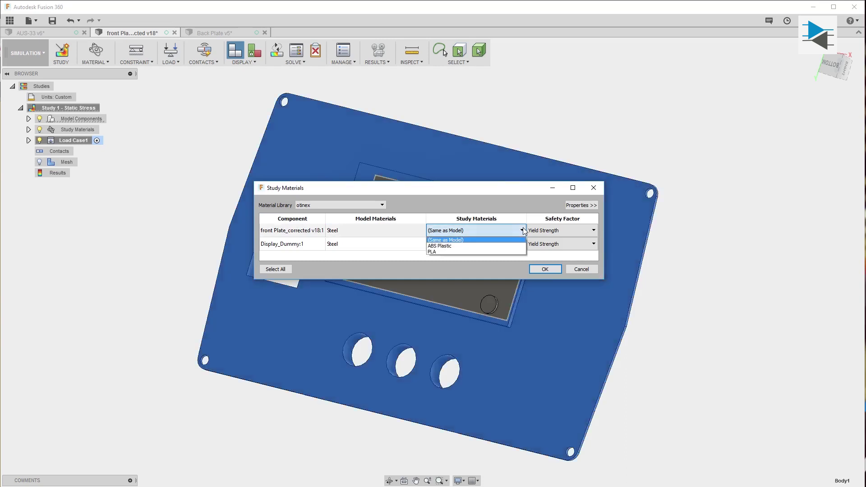
{"action": "left_click", "coordinate": [467, 252]}
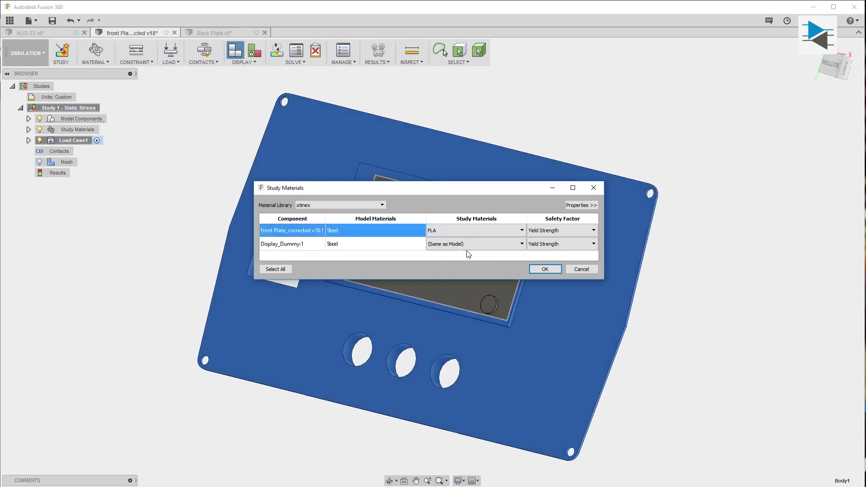
{"action": "left_click", "coordinate": [516, 246]}
{"action": "left_click", "coordinate": [496, 259]}
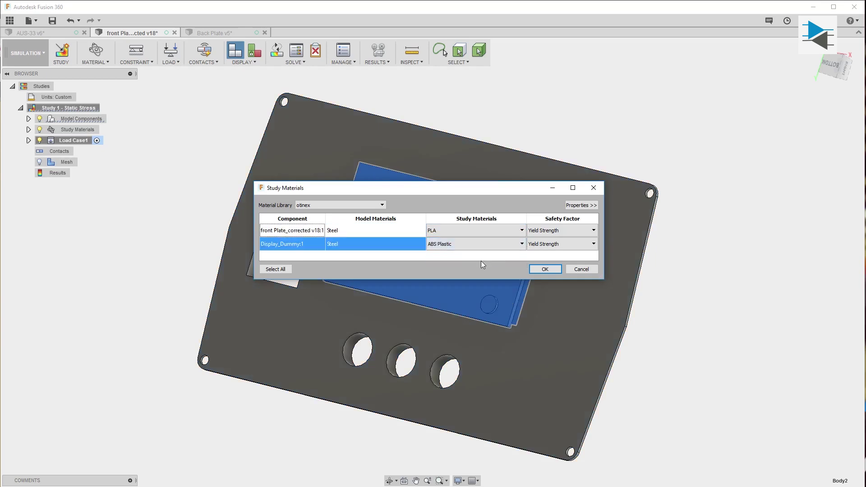
{"action": "left_click", "coordinate": [545, 269]}
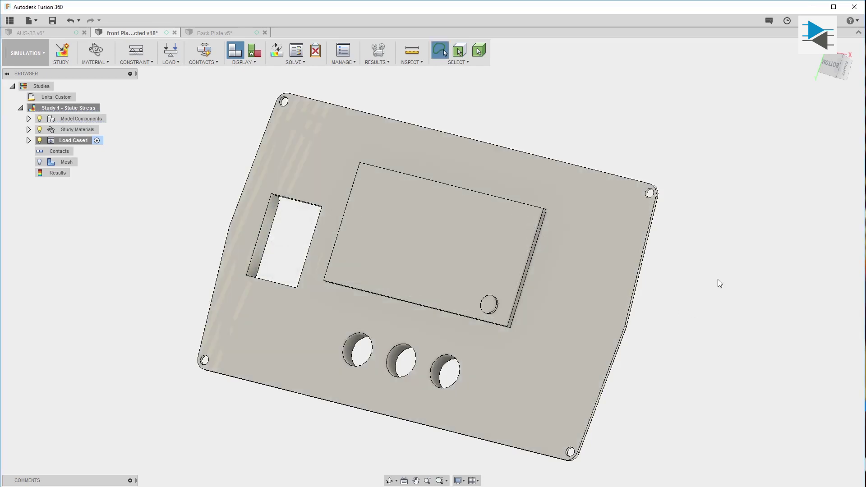
Set the study mesh to an absolute average element size of 5 mm
{"action": "middle_click_drag", "start_coordinate": [717, 280], "coordinate": [56, 201], "text": "shift"}
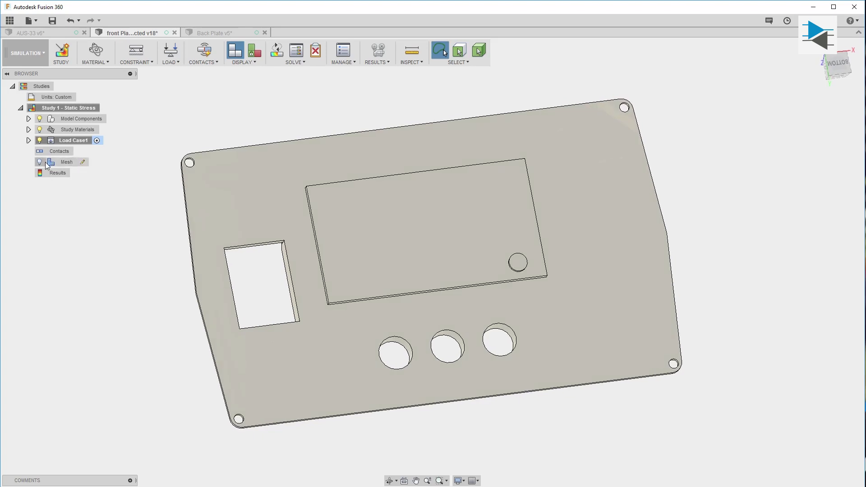
{"action": "left_click", "coordinate": [84, 163]}
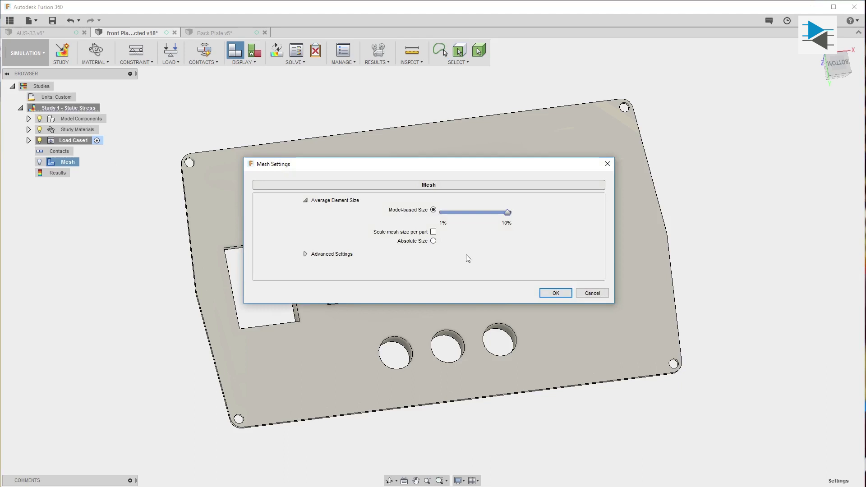
{"action": "left_click", "coordinate": [434, 242]}
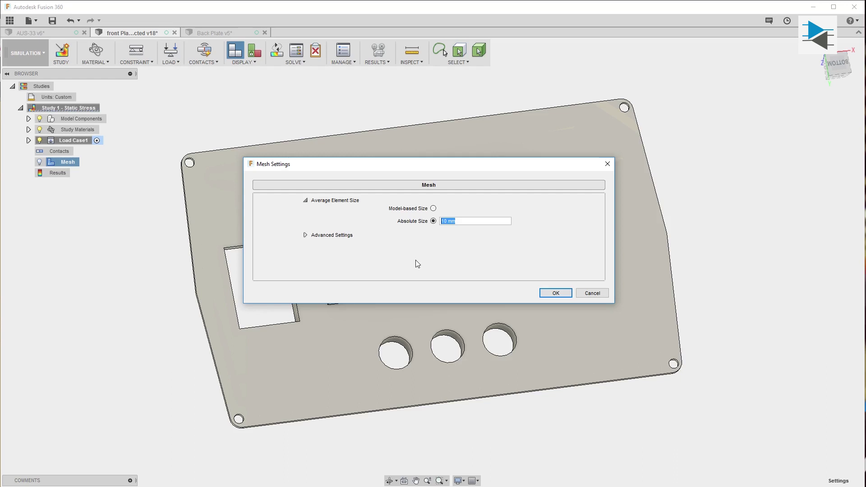
{"action": "type", "text": "5"}
{"action": "left_click", "coordinate": [554, 294]}
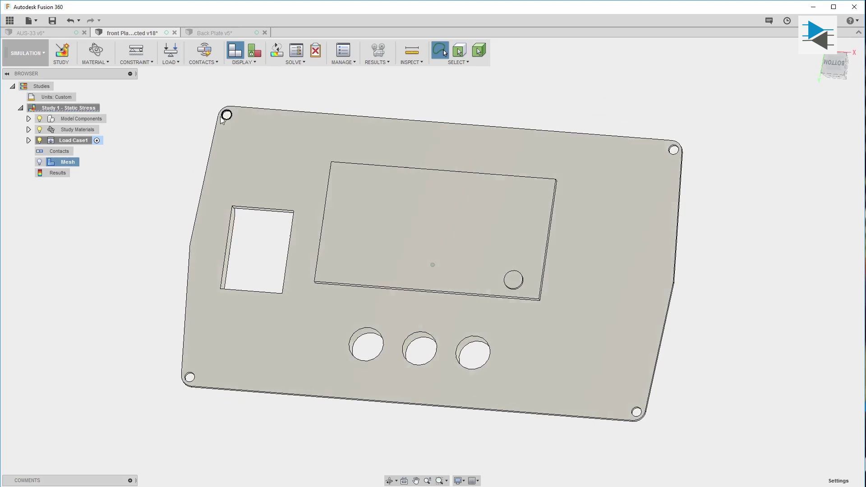
Start a fixed structural constraint on the inner faces of the two corner holes farthest from the small rectangular cutout
{"action": "left_click", "coordinate": [136, 51]}
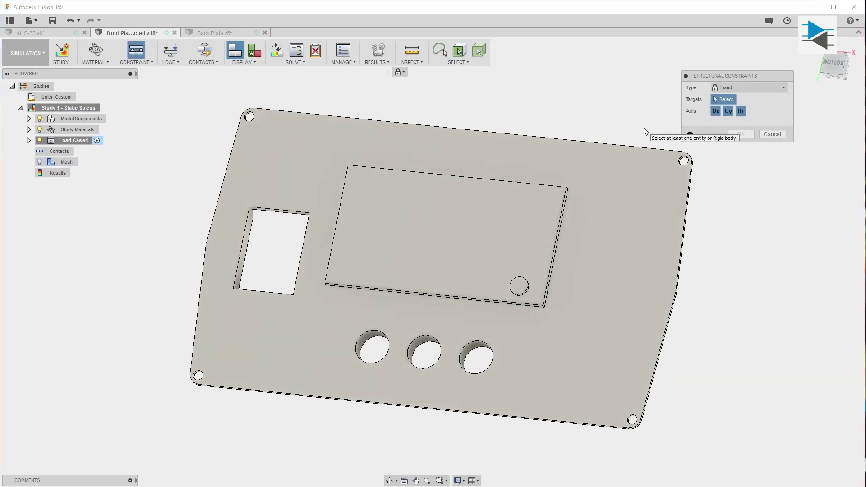
{"action": "middle_click_drag", "start_coordinate": [644, 129], "coordinate": [729, 176], "text": "shift"}
{"action": "scroll", "coordinate": [732, 169], "scroll_direction": "up", "scroll_amount": 5}
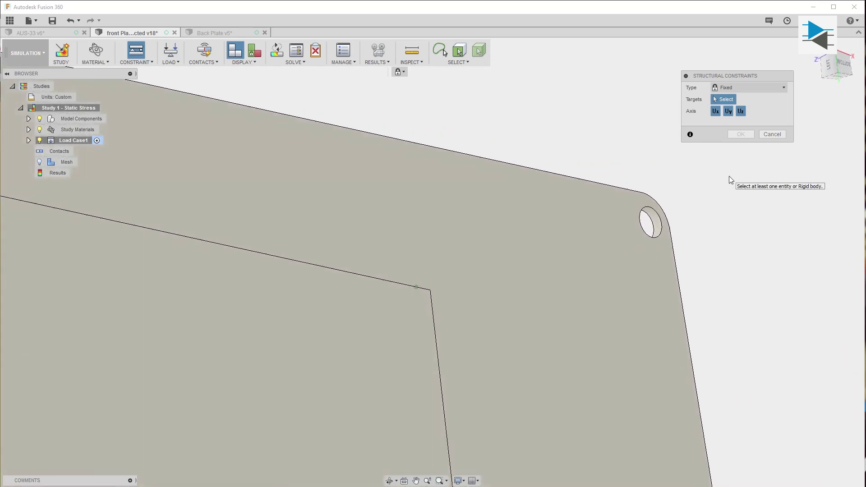
{"action": "scroll", "coordinate": [729, 176], "scroll_direction": "up", "scroll_amount": 3}
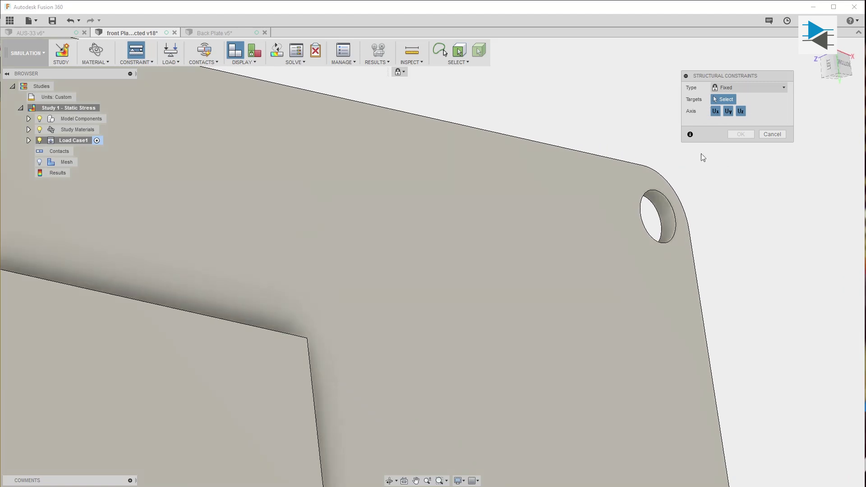
{"action": "left_click", "coordinate": [666, 210]}
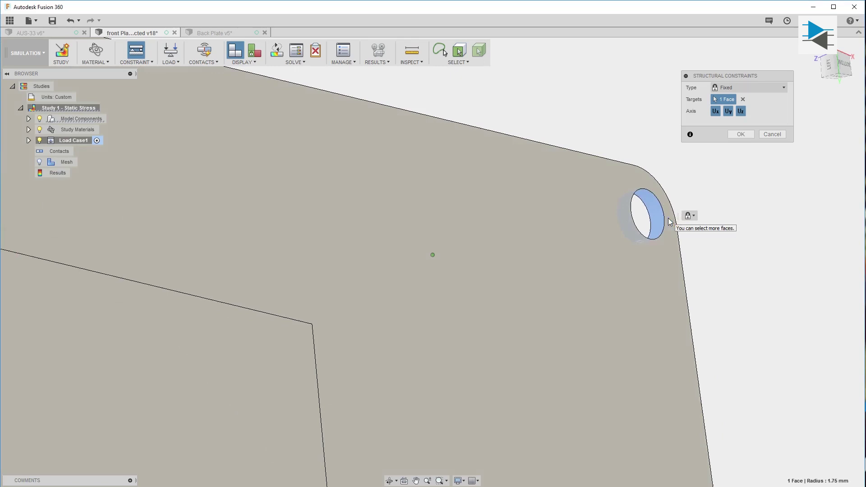
{"action": "scroll", "coordinate": [668, 222], "scroll_direction": "down", "scroll_amount": 5}
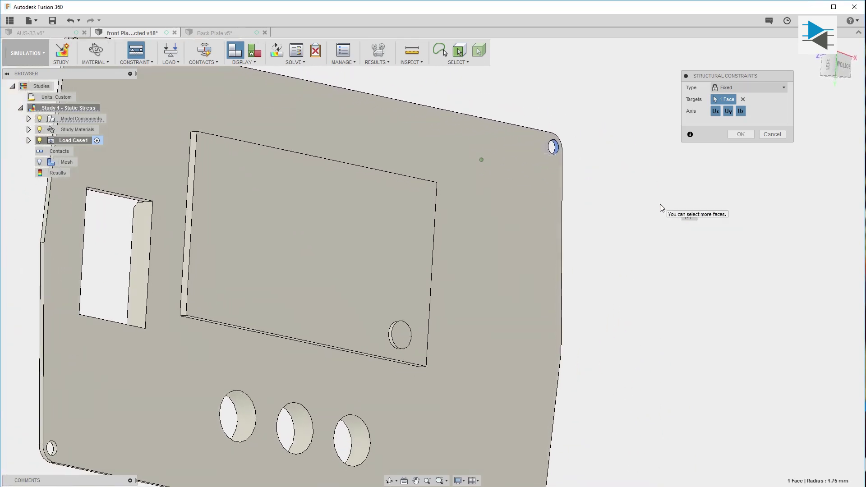
{"action": "scroll", "coordinate": [659, 204], "scroll_direction": "up", "scroll_amount": 5}
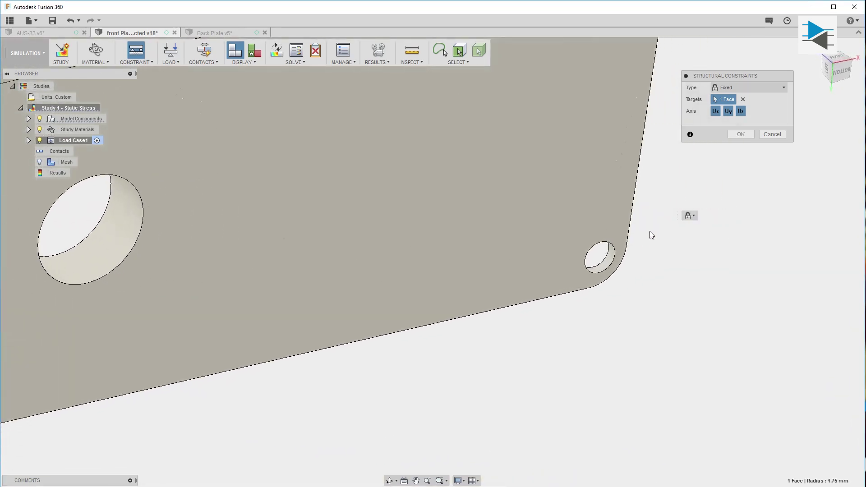
{"action": "middle_click_drag", "start_coordinate": [649, 231], "coordinate": [564, 244], "text": "shift"}
{"action": "left_click", "coordinate": [539, 255]}
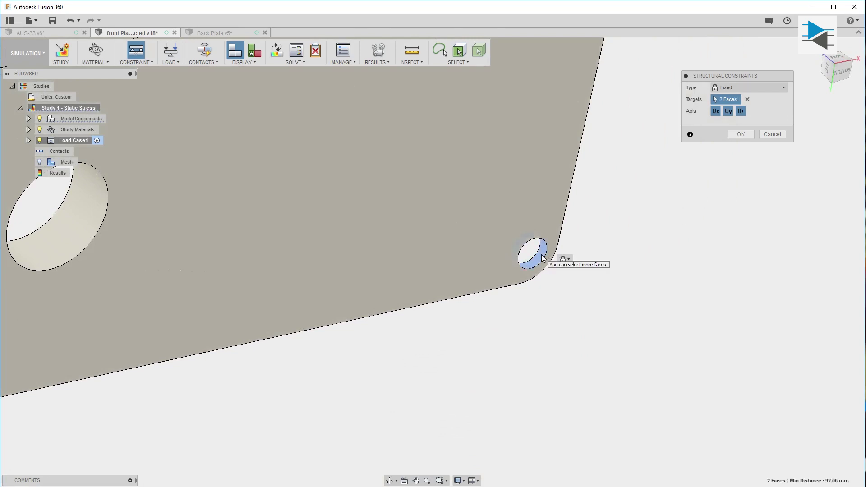
Add the two corner holes beside the small rectangular cutout to the fixed constraint and apply it
{"action": "scroll", "coordinate": [559, 256], "scroll_direction": "down", "scroll_amount": 6}
{"action": "scroll", "coordinate": [319, 333], "scroll_direction": "up", "scroll_amount": 5}
{"action": "scroll", "coordinate": [319, 311], "scroll_direction": "up", "scroll_amount": 1}
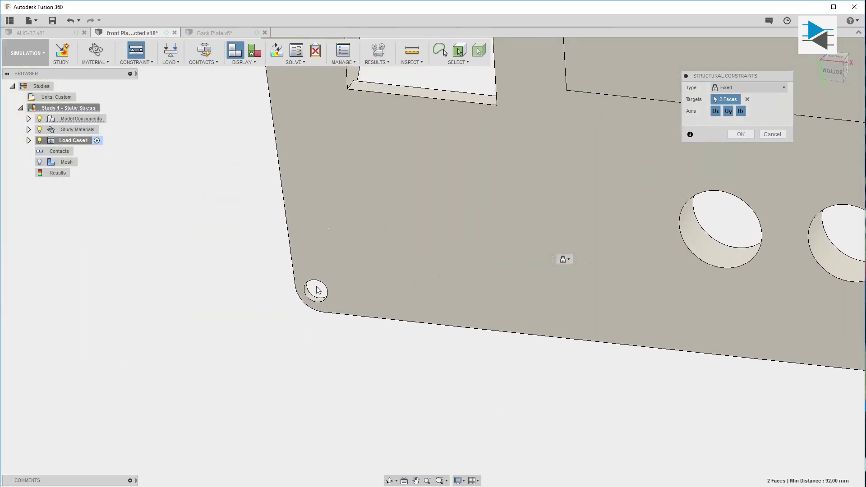
{"action": "scroll", "coordinate": [316, 288], "scroll_direction": "up", "scroll_amount": 4}
{"action": "middle_click_drag", "start_coordinate": [315, 286], "coordinate": [315, 295], "text": "shift"}
{"action": "left_click", "coordinate": [302, 276]}
{"action": "scroll", "coordinate": [300, 275], "scroll_direction": "down", "scroll_amount": 6}
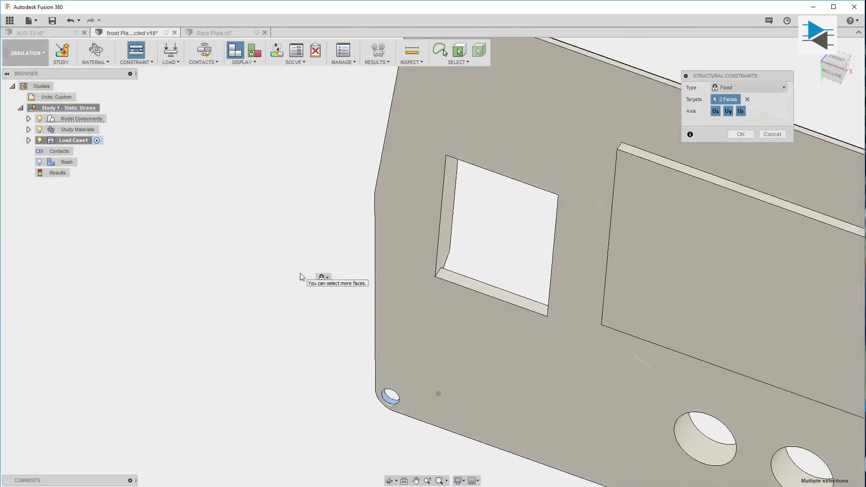
{"action": "scroll", "coordinate": [383, 189], "scroll_direction": "up", "scroll_amount": 3}
{"action": "middle_click_drag", "start_coordinate": [383, 190], "coordinate": [406, 195], "text": "shift"}
{"action": "middle_click_drag", "start_coordinate": [496, 173], "coordinate": [458, 178], "text": "shift"}
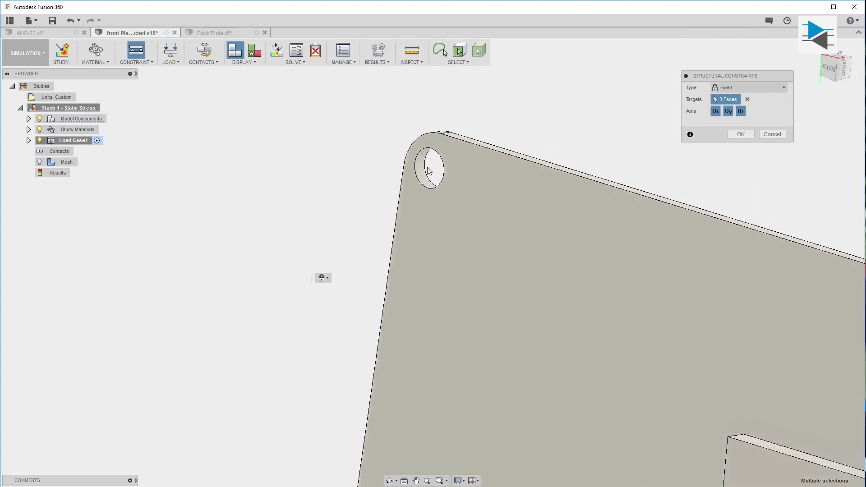
{"action": "left_click", "coordinate": [430, 170]}
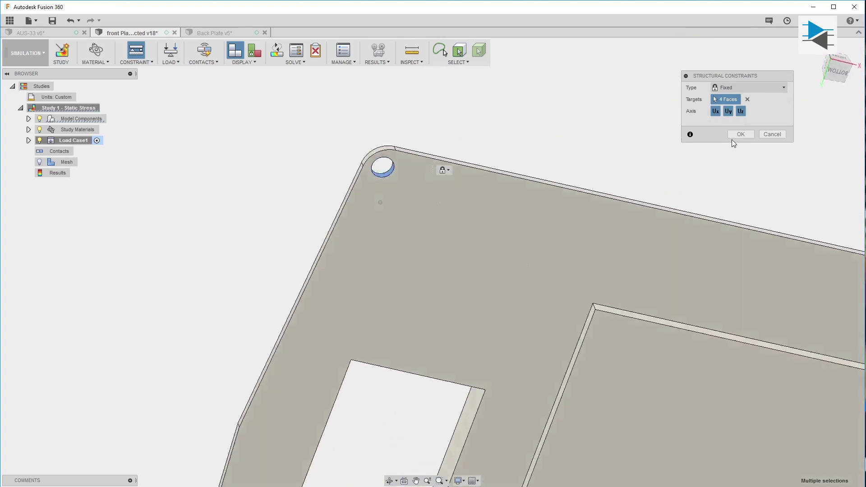
{"action": "left_click", "coordinate": [739, 134]}
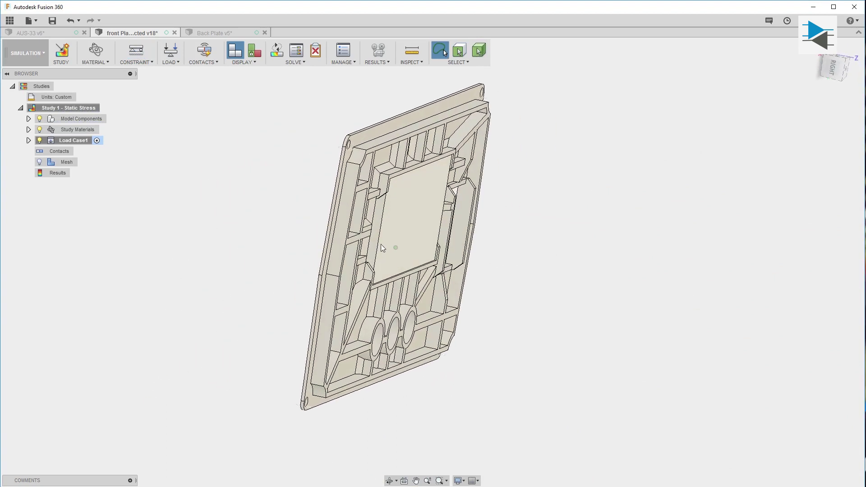
Apply a fixed constraint to the two opposite short side faces of the display dummy, restraining Ux and Uy but leaving Uz free
{"action": "middle_click_drag", "start_coordinate": [653, 185], "coordinate": [793, 129], "text": "shift"}
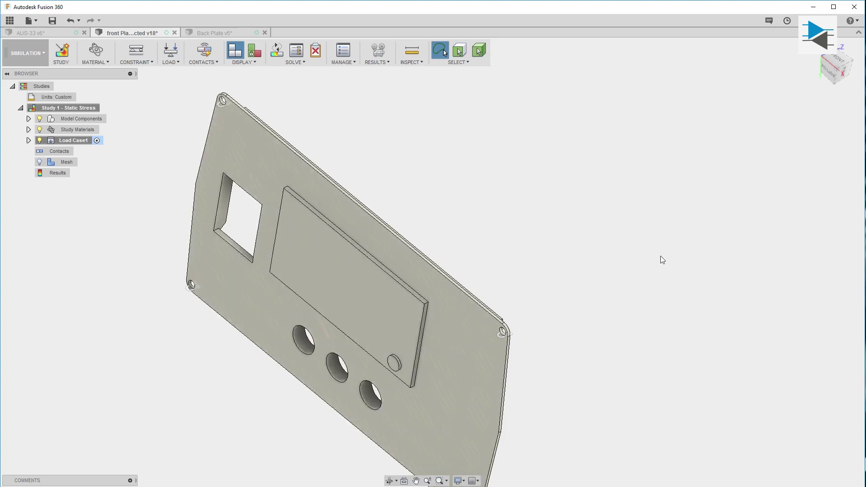
{"action": "left_click", "coordinate": [131, 46]}
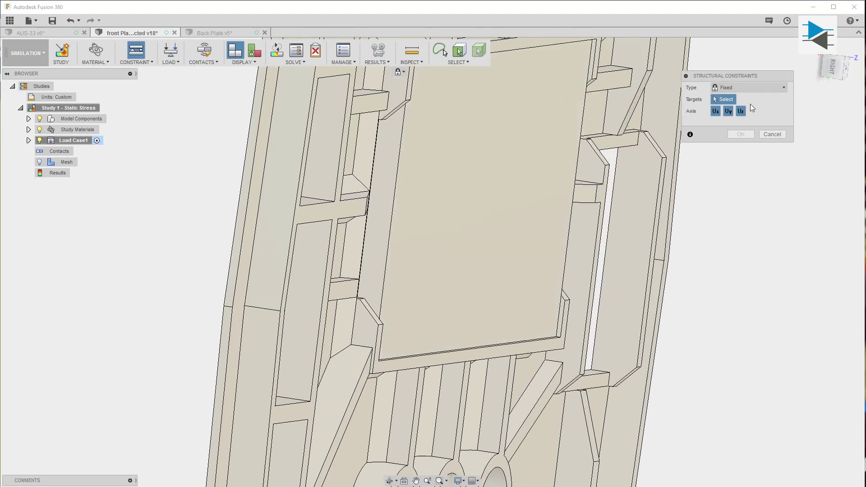
{"action": "left_click", "coordinate": [741, 111]}
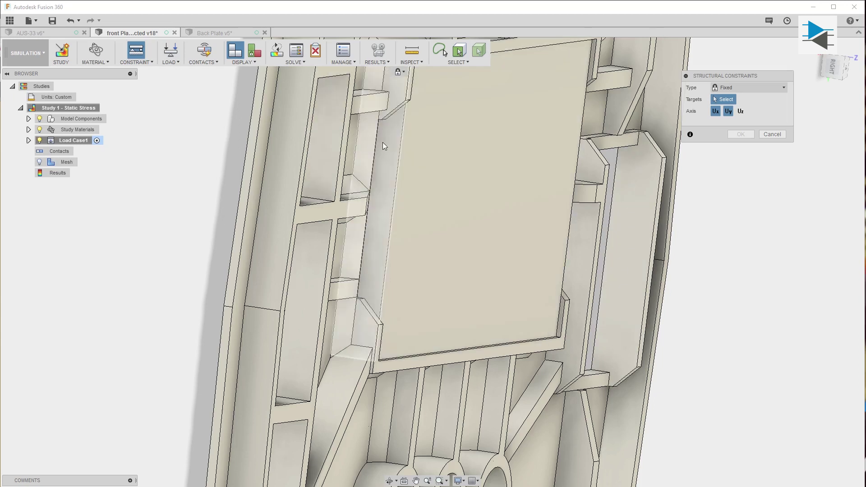
{"action": "left_click", "coordinate": [384, 143]}
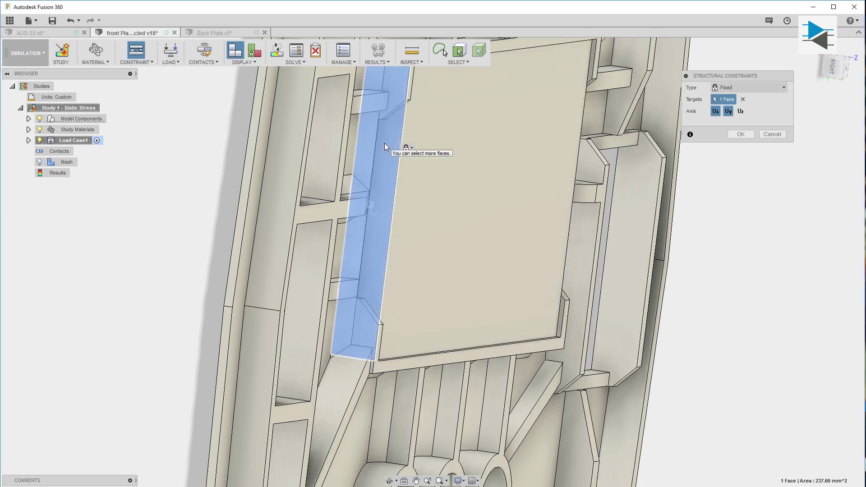
{"action": "middle_click_drag", "start_coordinate": [643, 256], "coordinate": [622, 218], "text": "shift"}
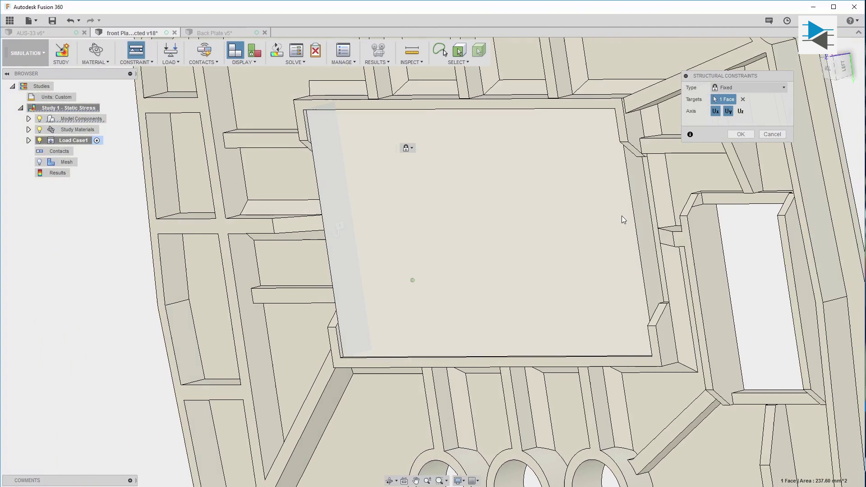
{"action": "left_click", "coordinate": [644, 193]}
{"action": "left_click", "coordinate": [737, 136]}
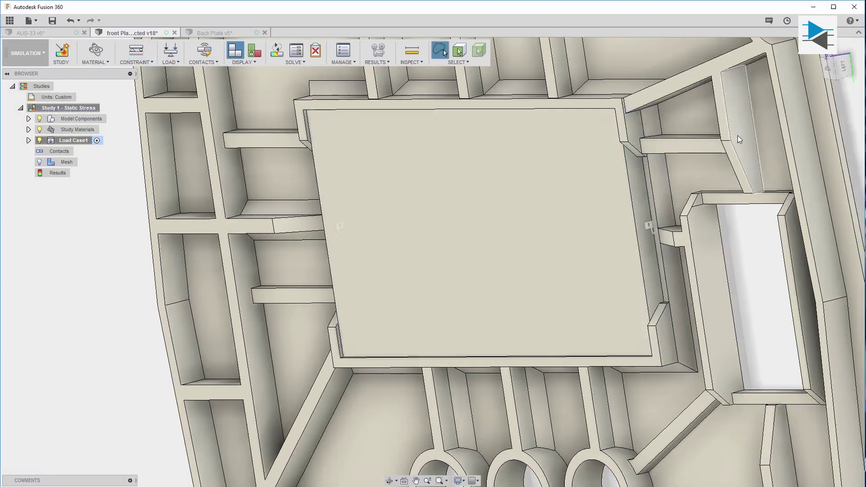
Apply a 10 N force to the small round face near the display dummy's corner
{"action": "middle_click_drag", "start_coordinate": [737, 136], "coordinate": [514, 135], "text": "shift"}
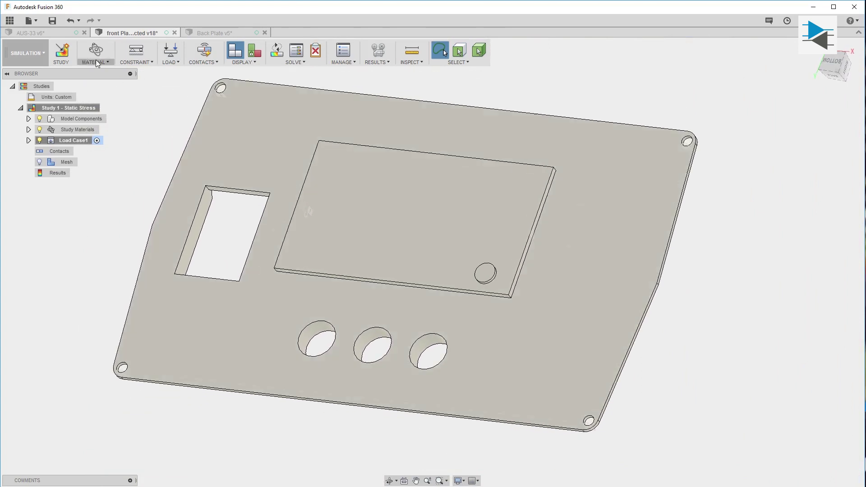
{"action": "left_click", "coordinate": [170, 50]}
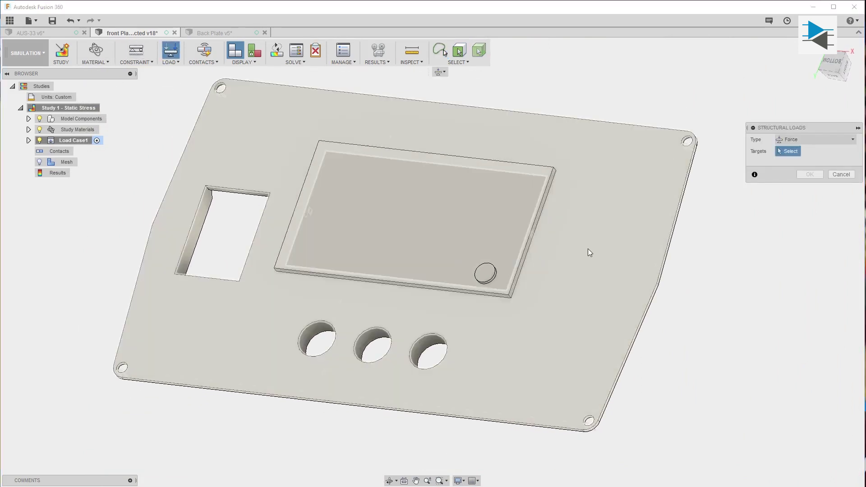
{"action": "left_click", "coordinate": [490, 273]}
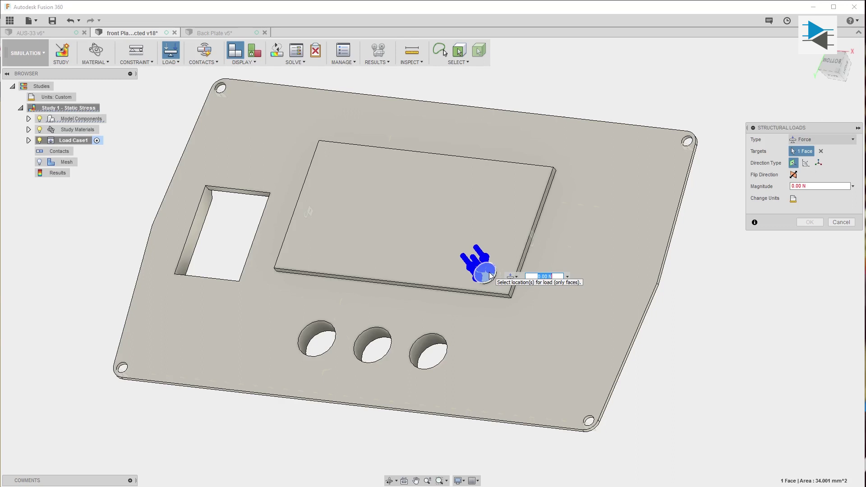
{"action": "type", "text": "10"}
{"action": "key", "text": "Return"}
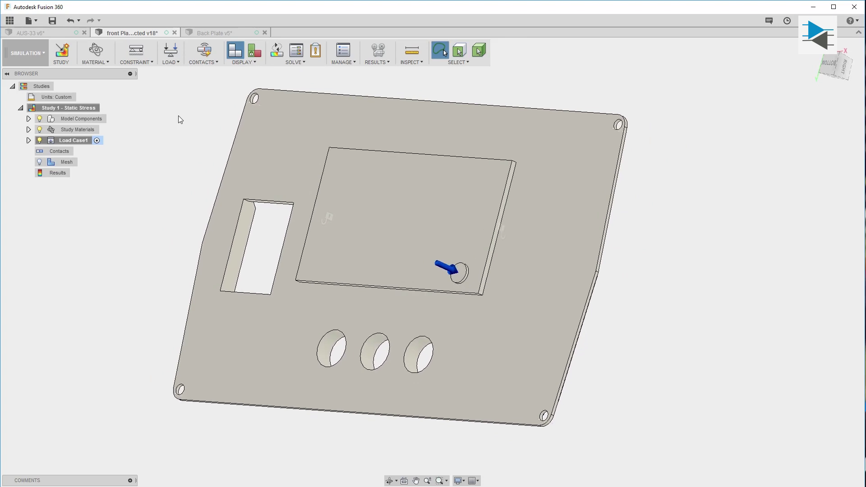
Open the solve setup for Study 1 and inspect its warning, choosing the manual contacts suggestion
{"action": "left_click", "coordinate": [278, 50]}
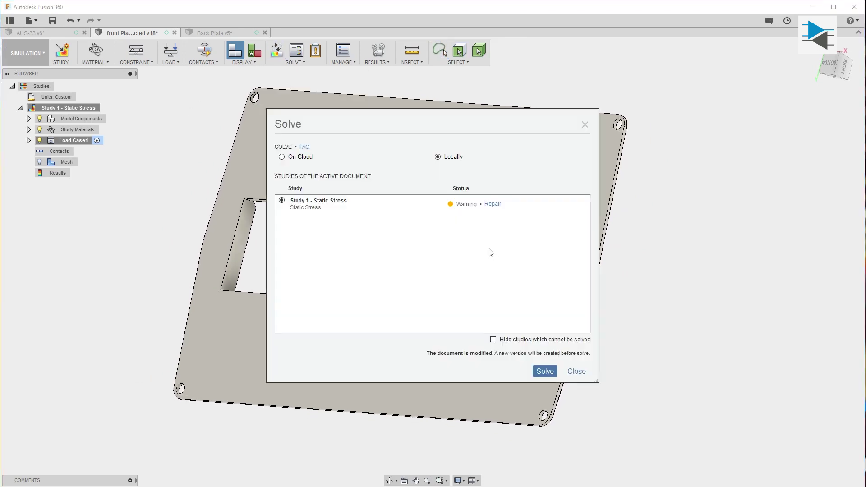
{"action": "left_click", "coordinate": [498, 204]}
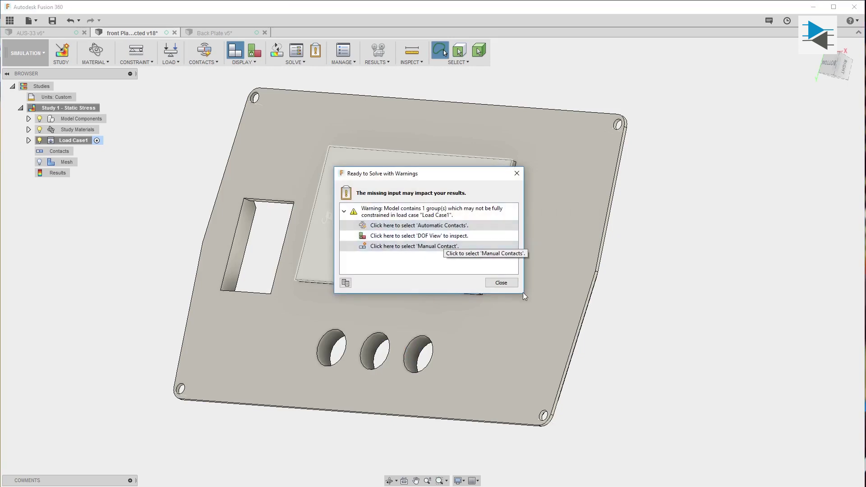
{"action": "left_click", "coordinate": [443, 247]}
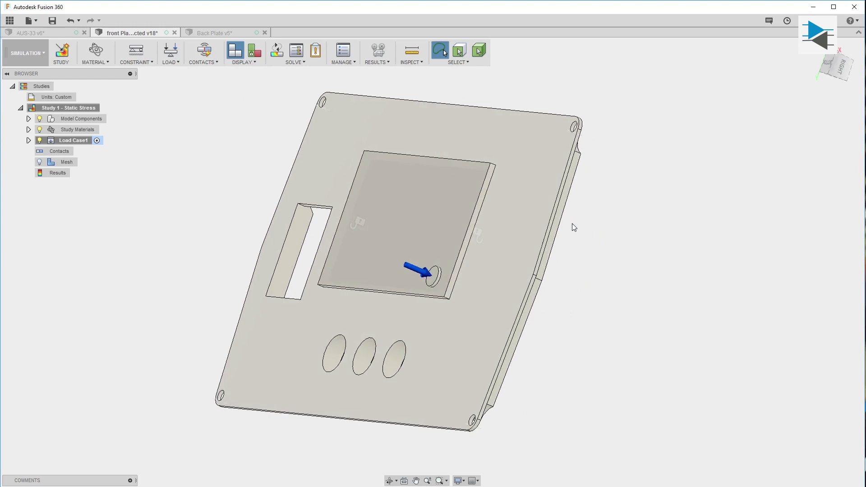
Generate automatic contacts with a solids contact detection tolerance of 0.10 mm
{"action": "scroll", "coordinate": [572, 223], "scroll_direction": "up", "scroll_amount": 4}
{"action": "middle_click_drag", "start_coordinate": [572, 223], "coordinate": [518, 180], "text": "shift"}
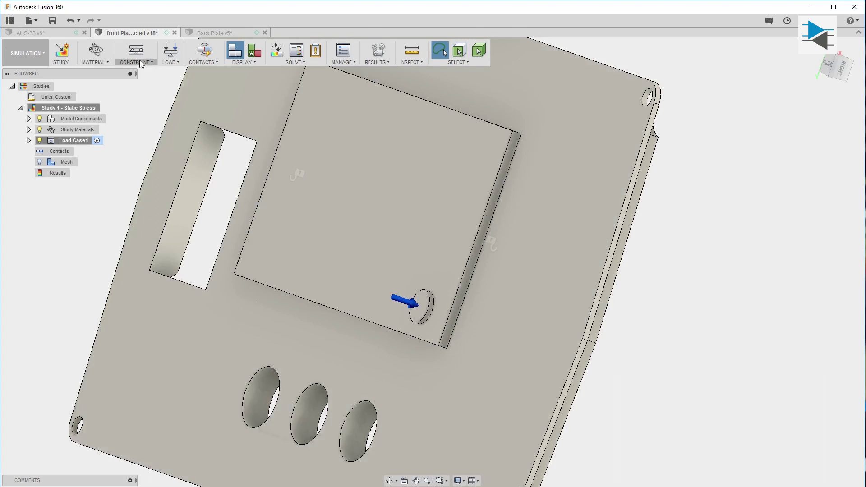
{"action": "left_click", "coordinate": [204, 50]}
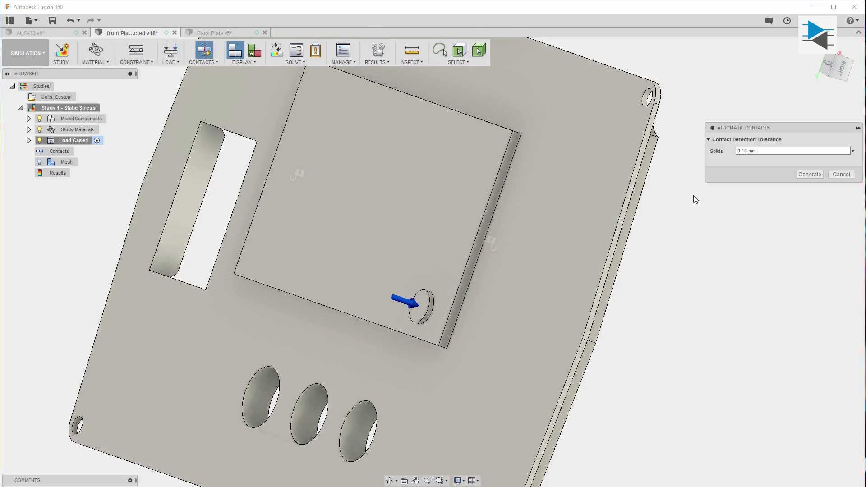
{"action": "left_click", "coordinate": [761, 151]}
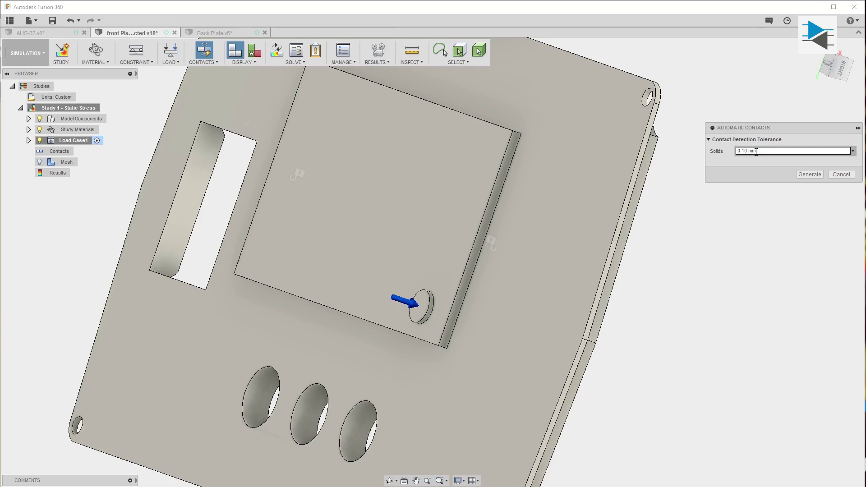
{"action": "left_click", "coordinate": [799, 175]}
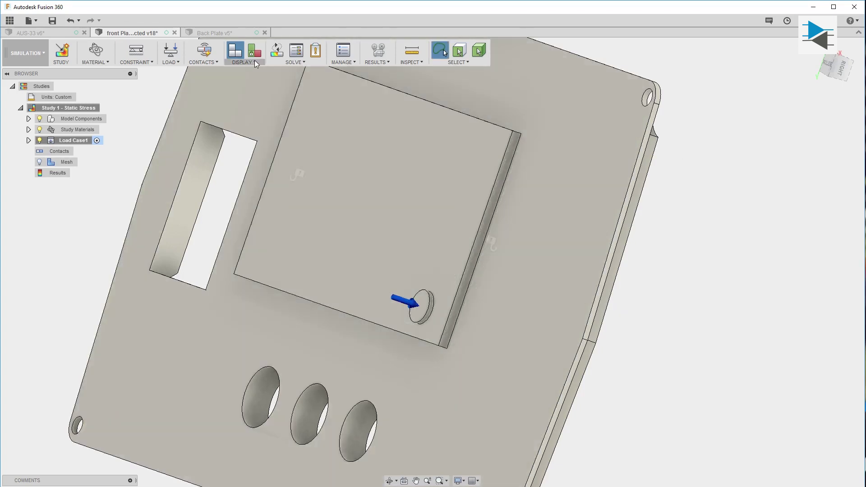
Run the pre-check on the study setup and solve Study 1 - Static Stress locally
{"action": "left_click", "coordinate": [316, 51]}
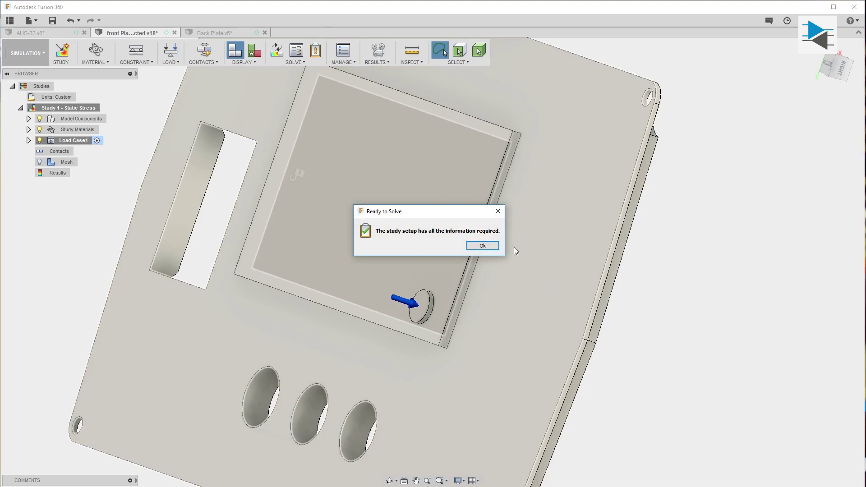
{"action": "left_click", "coordinate": [492, 247]}
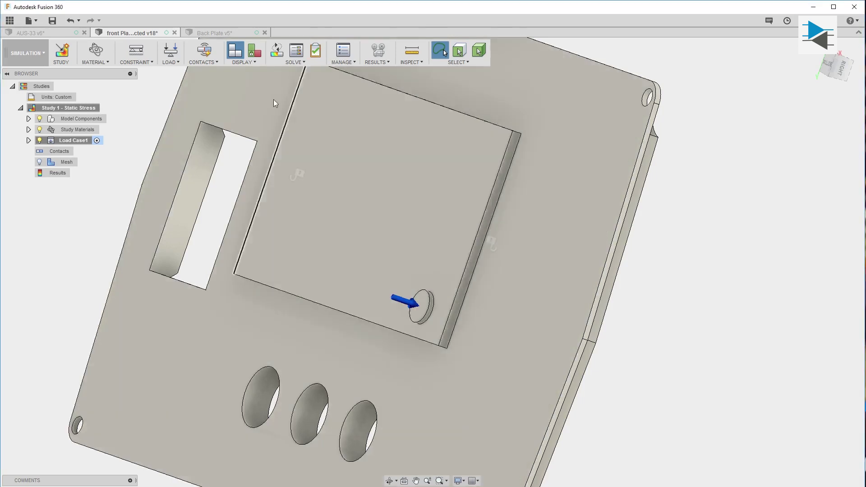
{"action": "left_click", "coordinate": [277, 49]}
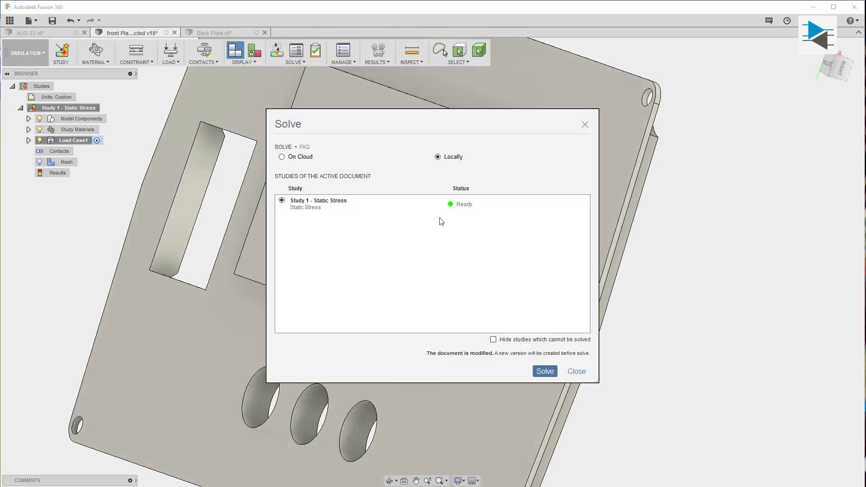
{"action": "left_click", "coordinate": [544, 372]}
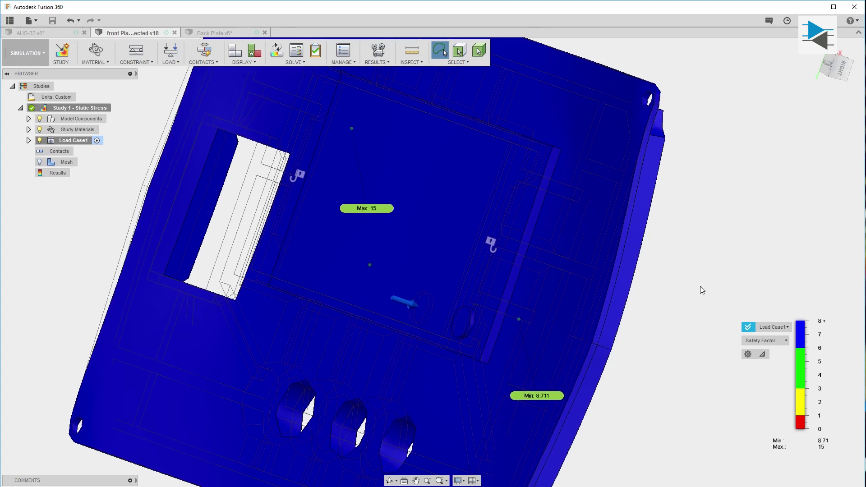
Switch the displayed result of Load Case1 from Safety Factor to Displacement
{"action": "scroll", "coordinate": [699, 286], "scroll_direction": "down", "scroll_amount": 5}
{"action": "middle_click_drag", "start_coordinate": [696, 285], "coordinate": [694, 286], "text": "shift"}
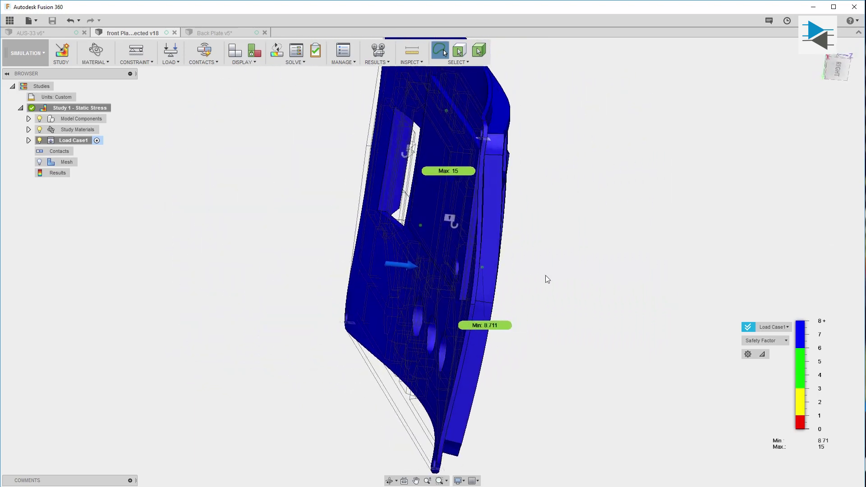
{"action": "left_click", "coordinate": [767, 341]}
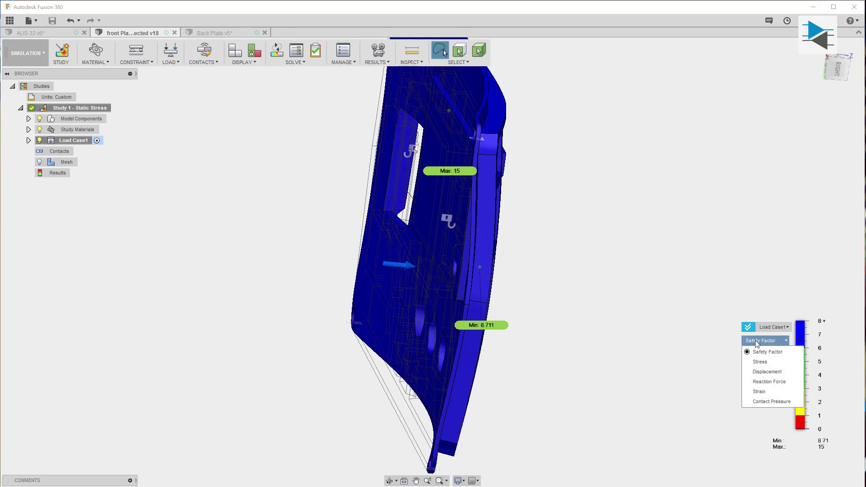
{"action": "left_click", "coordinate": [766, 372]}
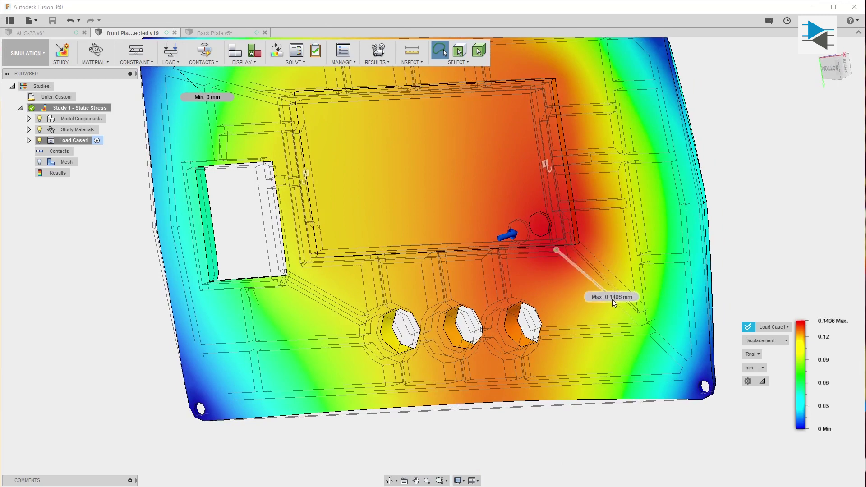
Examine the displacement distribution around the loaded round face and across the whole front plate
{"action": "middle_click_drag", "start_coordinate": [612, 299], "coordinate": [579, 243], "text": "shift"}
{"action": "scroll", "coordinate": [496, 301], "scroll_direction": "up", "scroll_amount": 3}
{"action": "scroll", "coordinate": [518, 292], "scroll_direction": "down", "scroll_amount": 3}
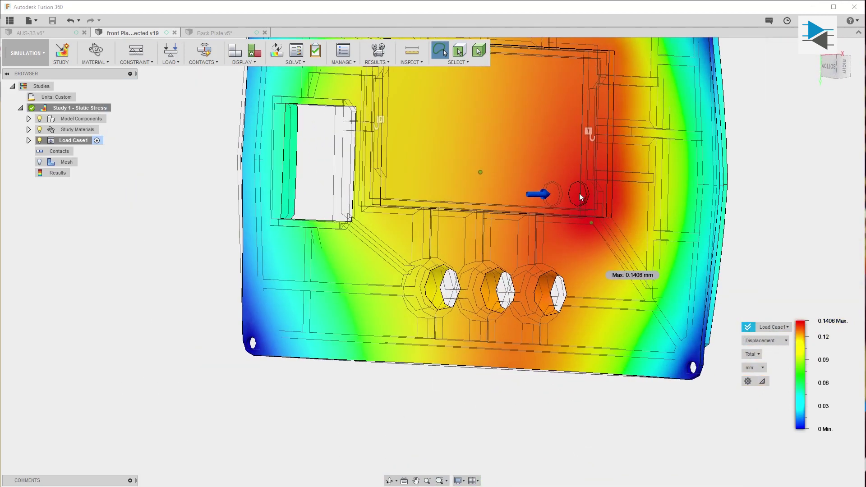
{"action": "middle_click_drag", "start_coordinate": [547, 217], "coordinate": [677, 239], "text": "shift"}
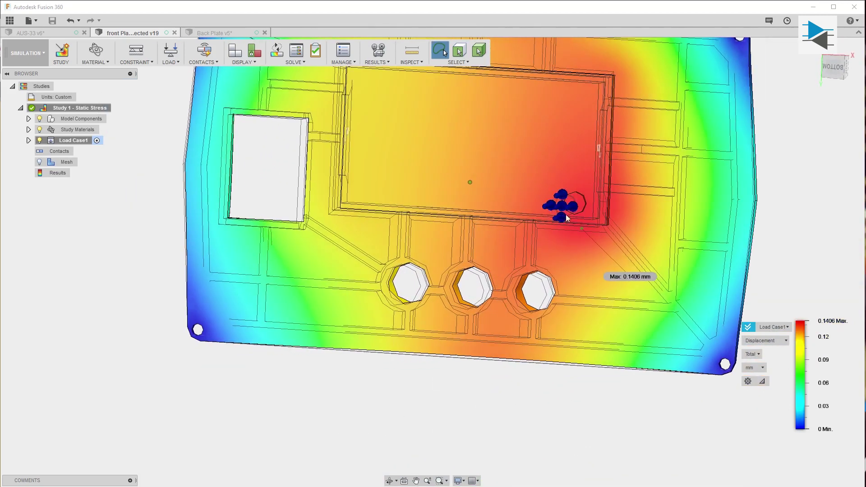
{"action": "scroll", "coordinate": [732, 250], "scroll_direction": "down", "scroll_amount": 4}
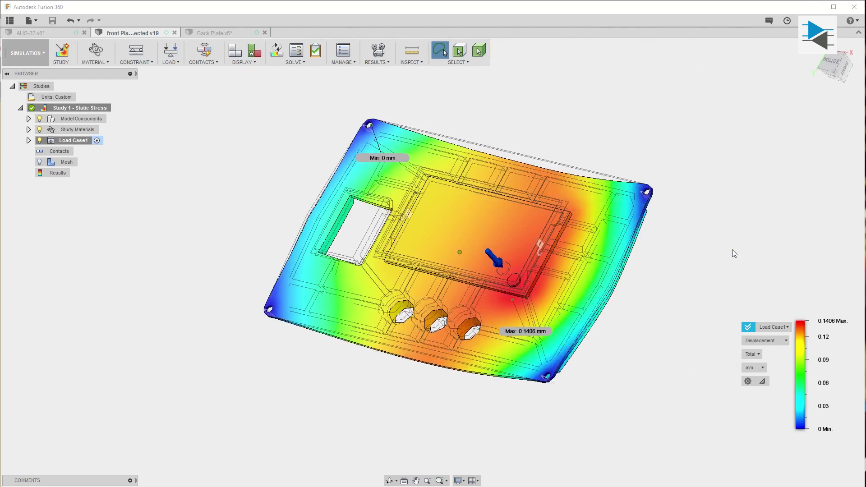
{"action": "scroll", "coordinate": [732, 250], "scroll_direction": "up", "scroll_amount": 3}
{"action": "scroll", "coordinate": [731, 249], "scroll_direction": "down", "scroll_amount": 1}
{"action": "middle_click_drag", "start_coordinate": [732, 250], "coordinate": [707, 238], "text": "shift"}
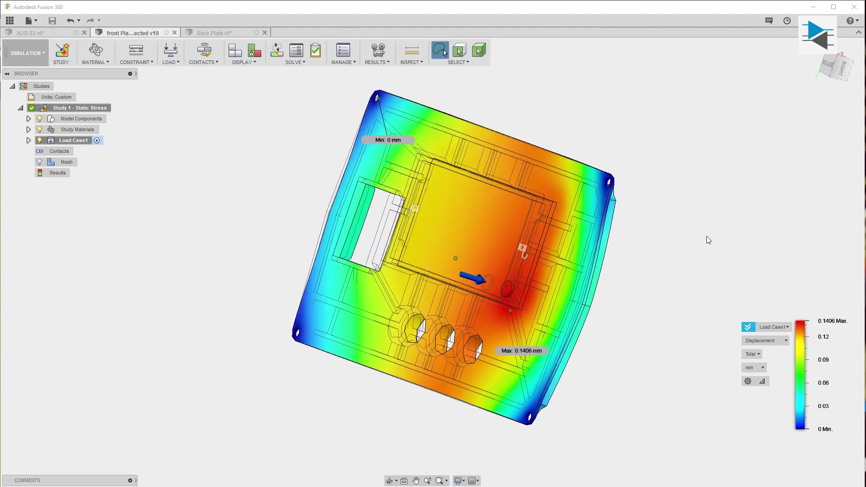
Animate the displacement result with 50 steps at normal speed, and replay it with two-way motion enabled
{"action": "left_click", "coordinate": [378, 50]}
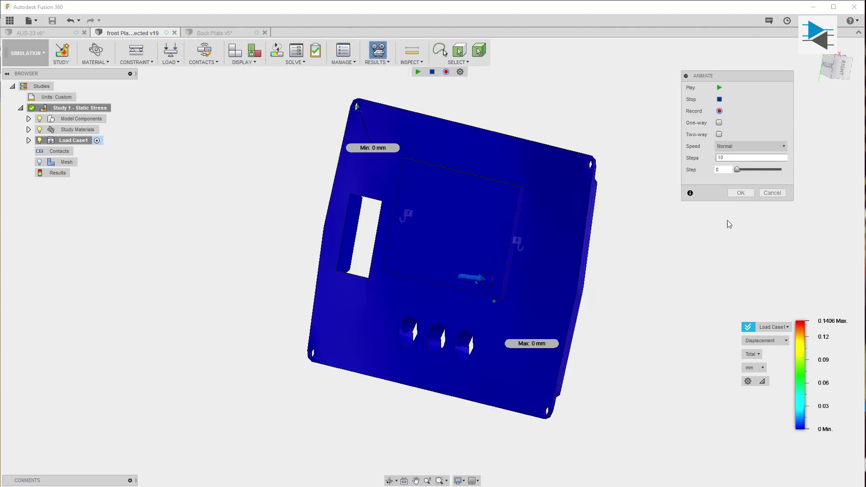
{"action": "double_click", "coordinate": [720, 158]}
{"action": "type", "text": "50"}
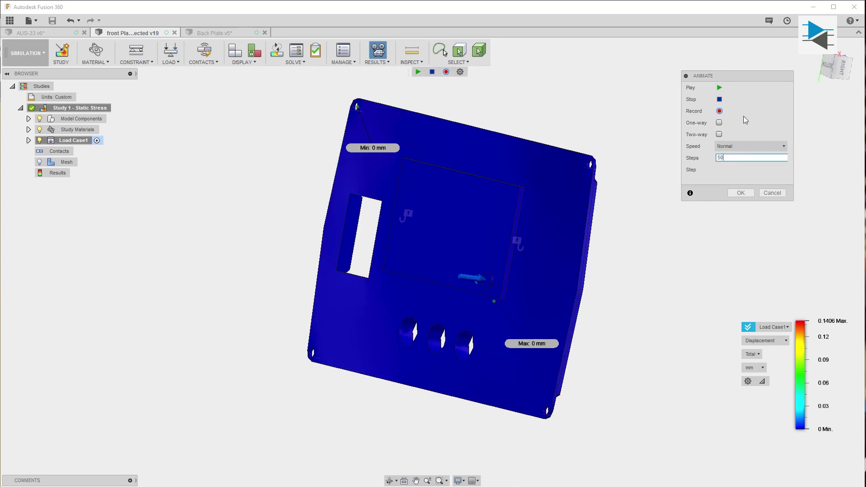
{"action": "left_click", "coordinate": [720, 87]}
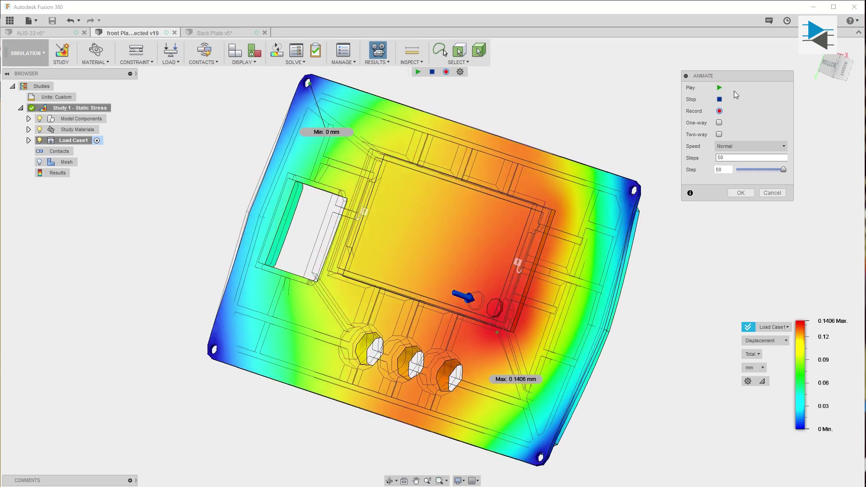
{"action": "left_click", "coordinate": [719, 135]}
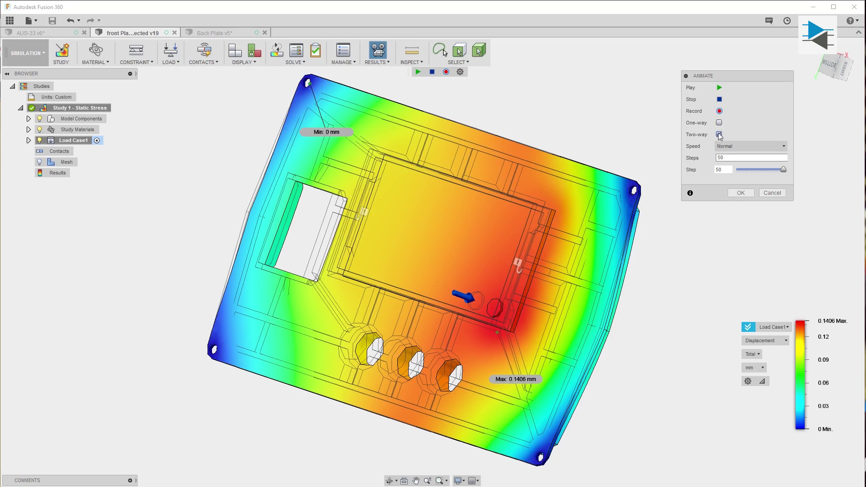
{"action": "left_click", "coordinate": [720, 91]}
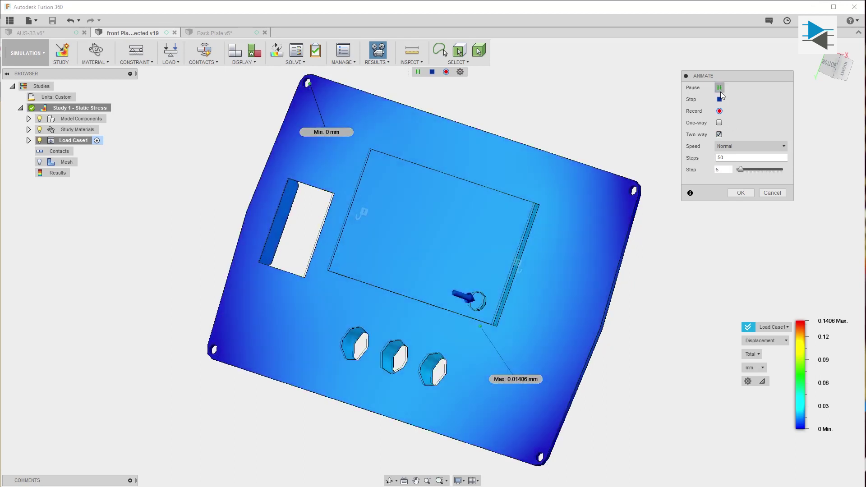